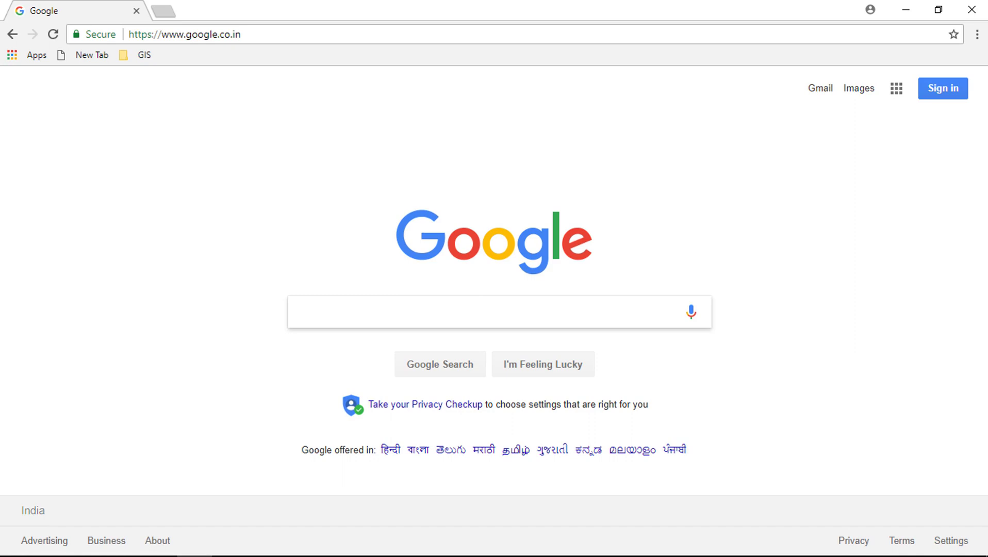
Step: Search Google for 'arcgis earth'
{"action": "type", "text": "ar"}
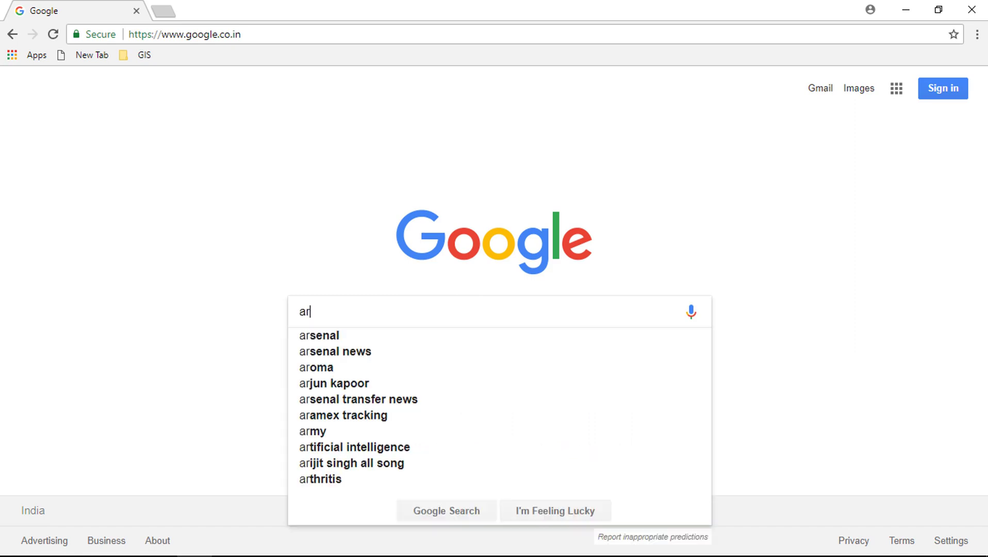
{"action": "type", "text": "cgis earth"}
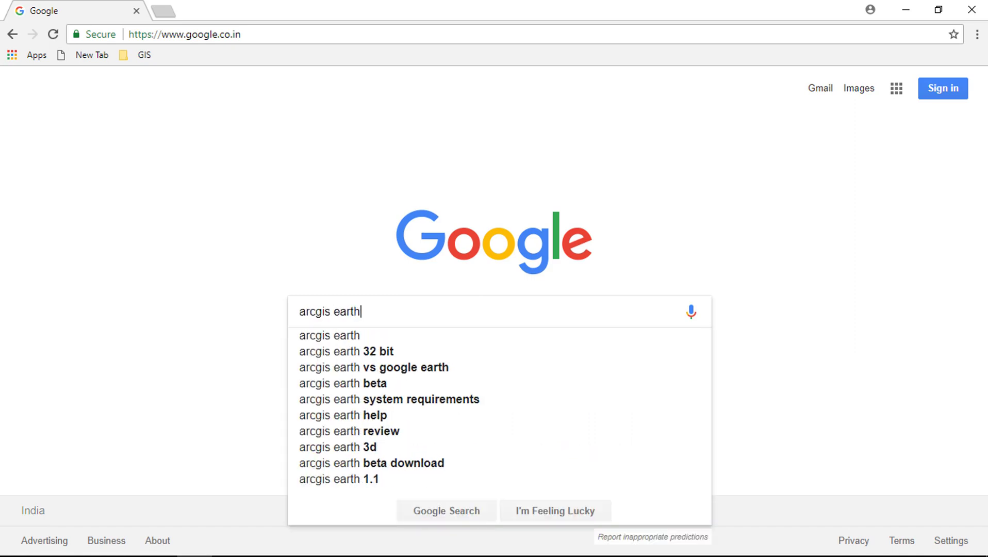
{"action": "key", "text": "Return"}
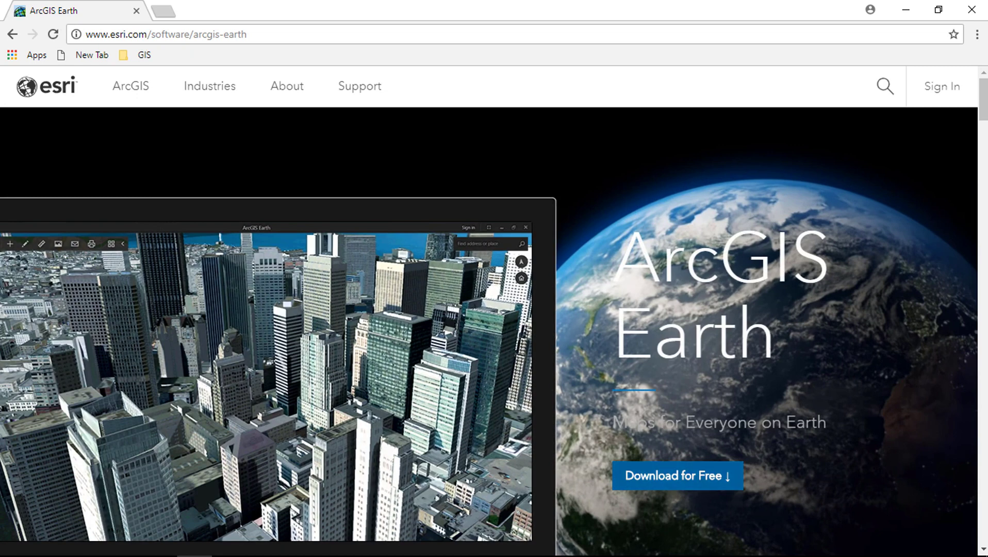
Step: Choose 'Download for Free' on the ArcGIS Earth page to reach the sign-up form
{"action": "left_click", "coordinate": [677, 476]}
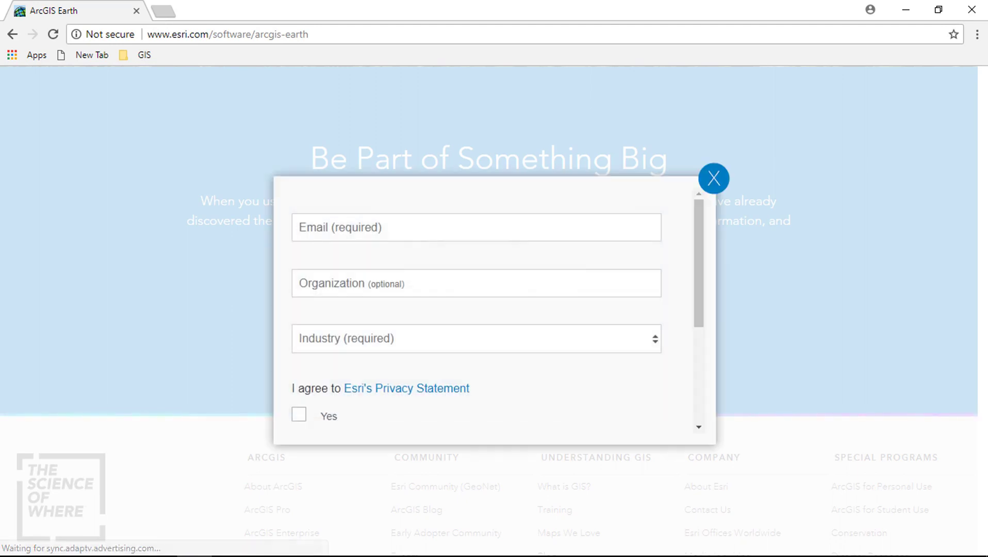
Step: Enter the email address, skip organization, and choose 'GIS and IT' as the industry
{"action": "left_click", "coordinate": [464, 227]}
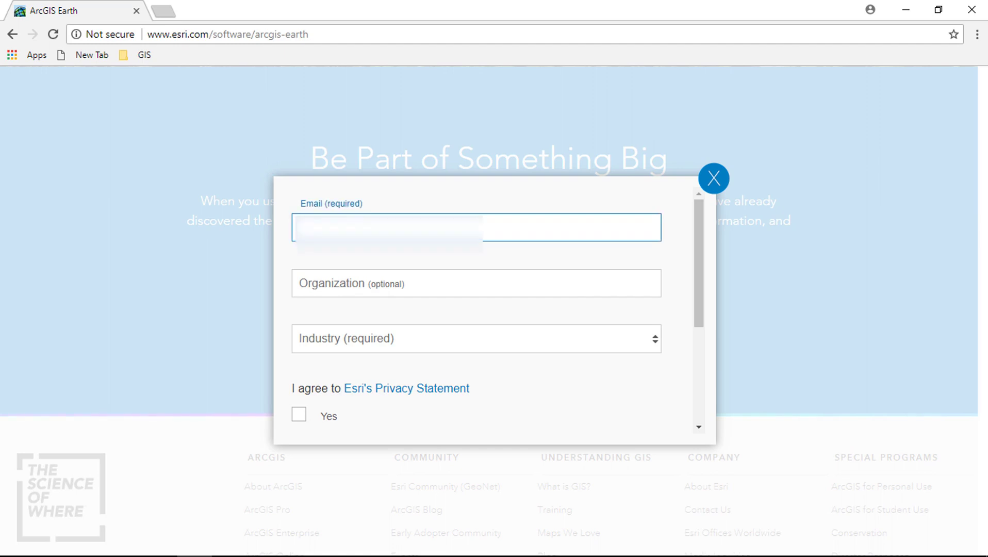
{"action": "type", "text": "[blurred email]"}
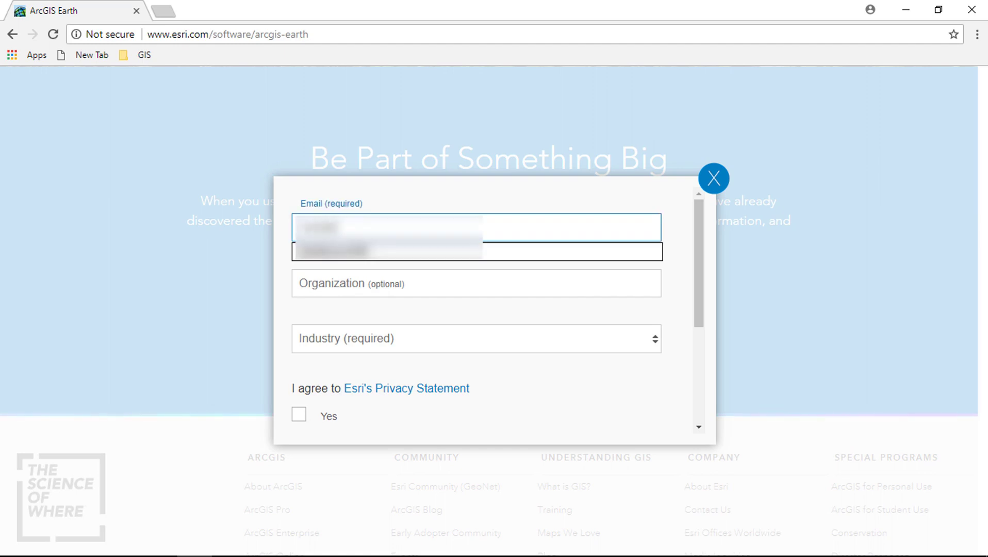
{"action": "type", "text": "[blurred email]"}
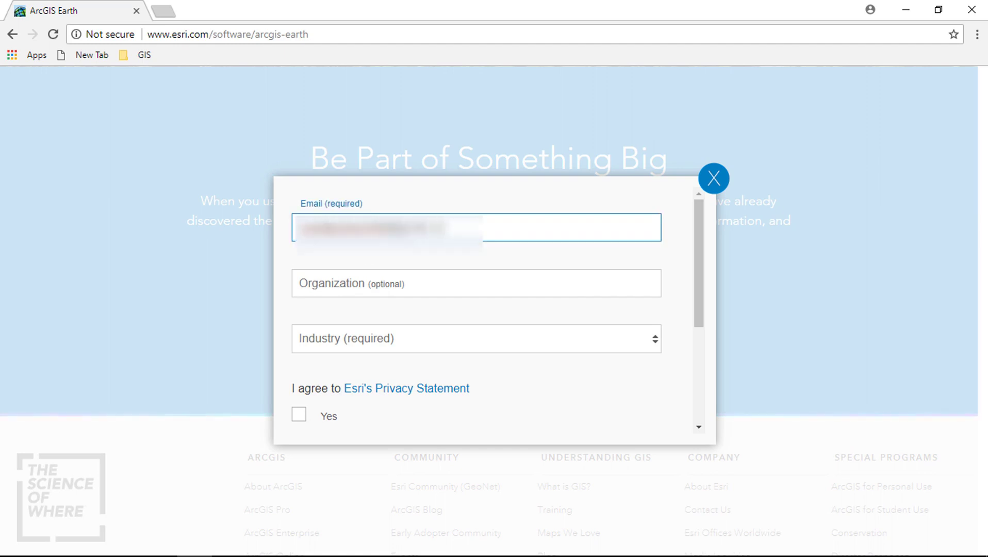
{"action": "key", "text": "Tab"}
{"action": "key", "text": "Tab"}
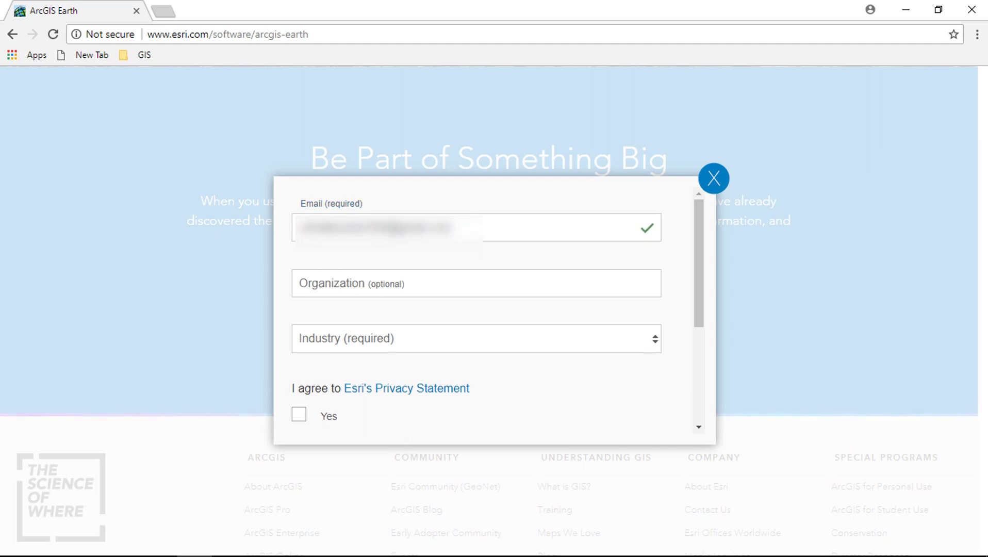
{"action": "key", "text": "alt+Down"}
{"action": "key", "text": "g"}
{"action": "key", "text": "Return"}
Step: Agree to the privacy statement, opt in to Esri news, and start the download
{"action": "scroll", "coordinate": [485, 310], "scroll_direction": "down", "scroll_amount": 3}
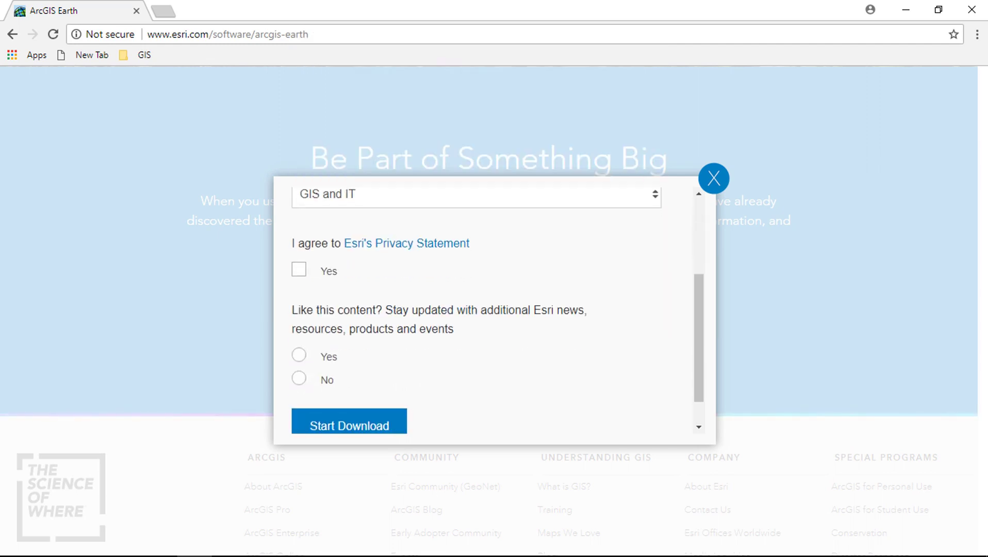
{"action": "left_click", "coordinate": [299, 269]}
{"action": "scroll", "coordinate": [485, 310], "scroll_direction": "down", "scroll_amount": 1}
{"action": "left_click", "coordinate": [298, 318]}
{"action": "left_click", "coordinate": [349, 389]}
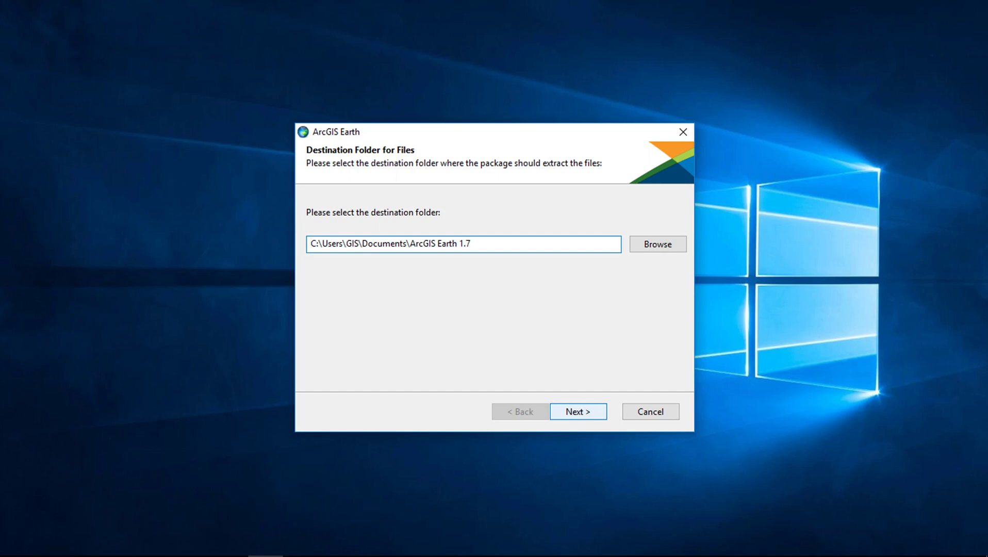
Step: Extract the installation files into the ArcGIS Earth 1.7 folder and launch the setup program
{"action": "key", "text": "Return"}
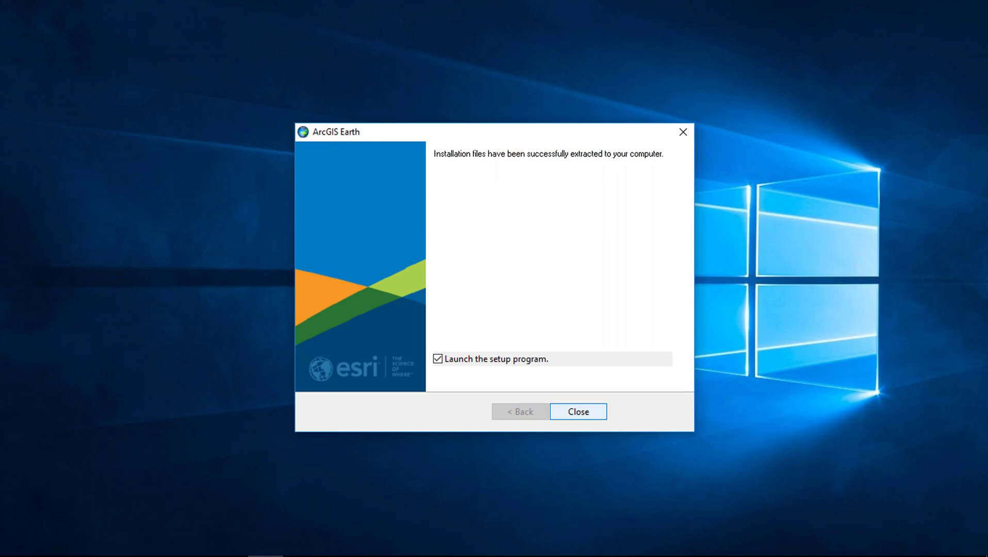
{"action": "key", "text": "Tab"}
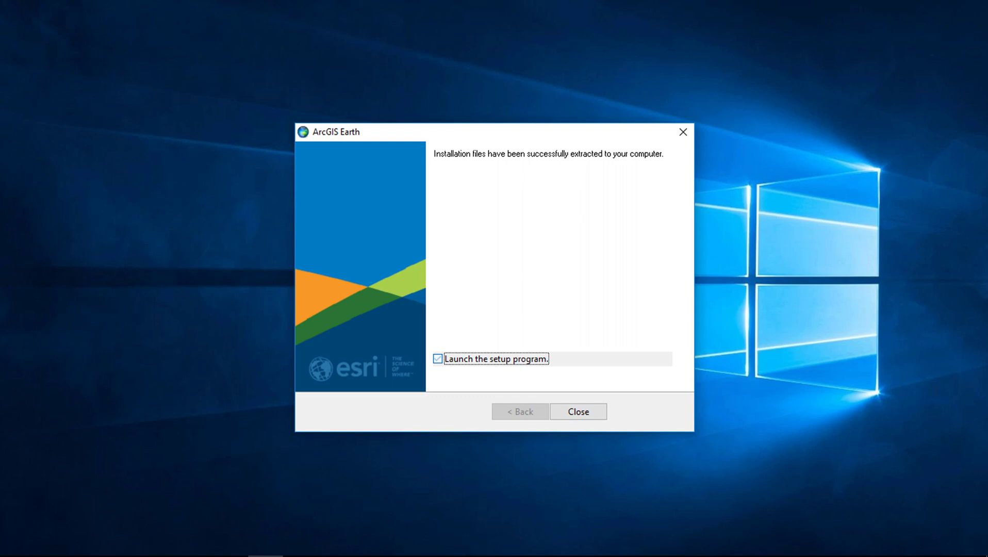
{"action": "key", "text": "Return"}
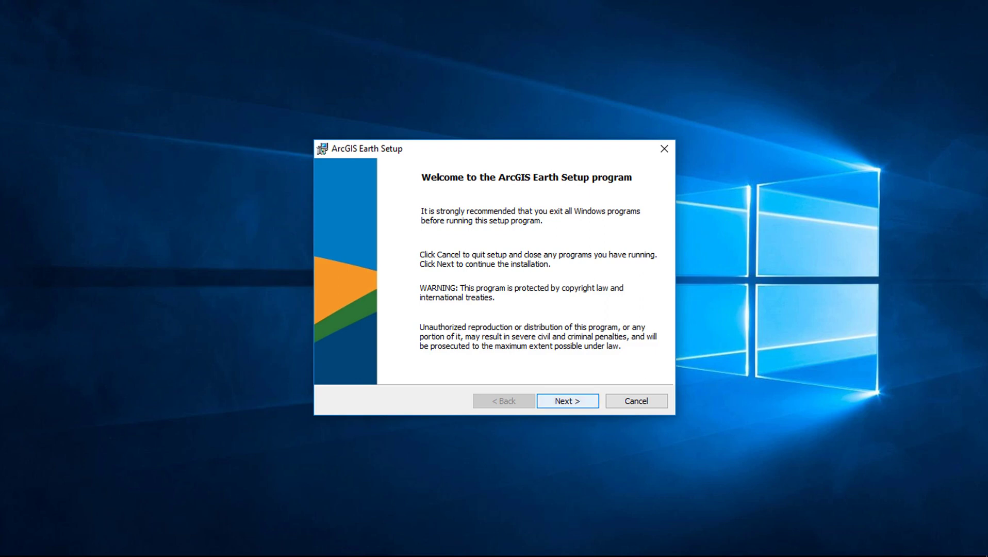
Step: Continue past the welcome page and accept the ArcGIS Earth master agreement
{"action": "key", "text": "Return"}
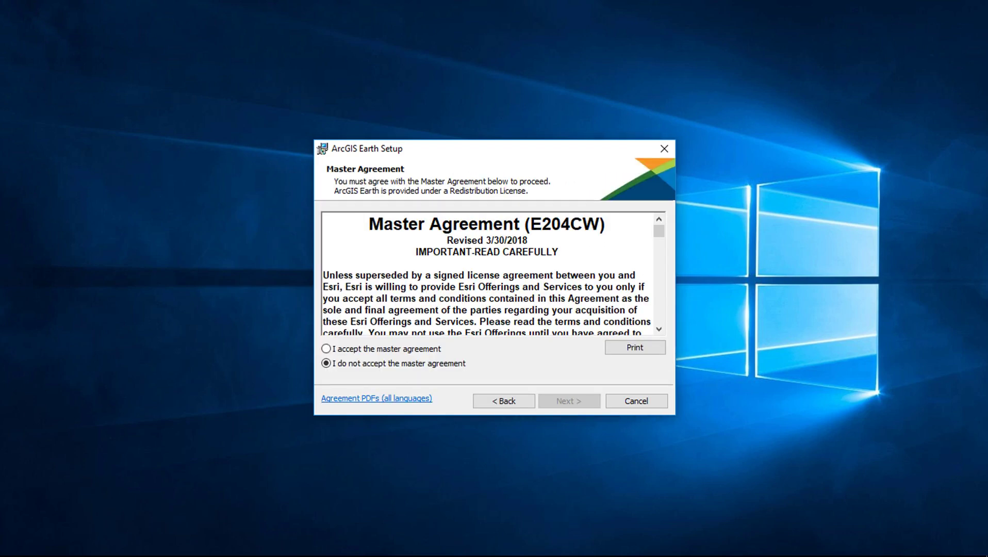
{"action": "left_click_drag", "start_coordinate": [658, 231], "coordinate": [658, 316]}
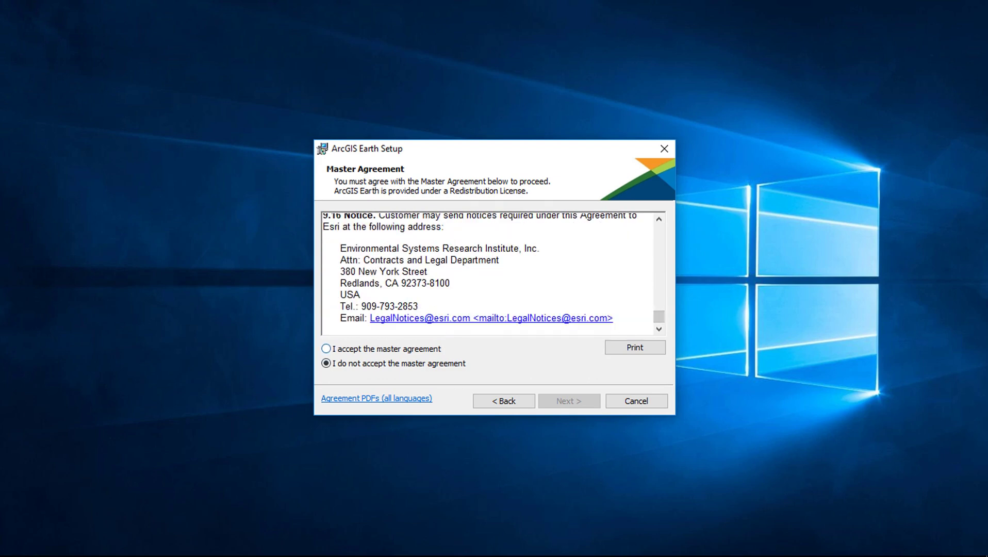
{"action": "left_click", "coordinate": [326, 349]}
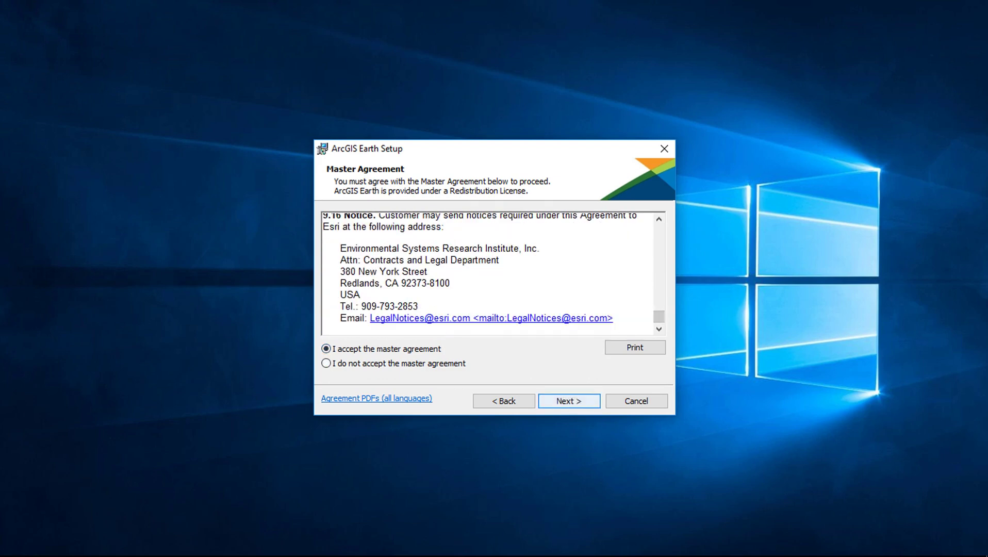
{"action": "left_click", "coordinate": [569, 401]}
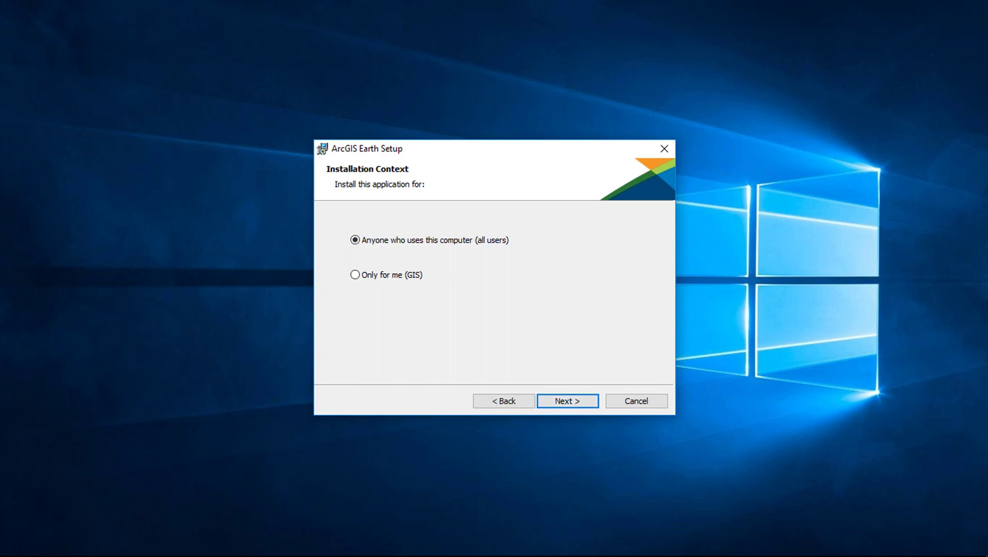
Step: Install 'Only for me' with the default folder, desktop shortcut, and no configuration file
{"action": "left_click", "coordinate": [355, 275]}
{"action": "key", "text": "Return"}
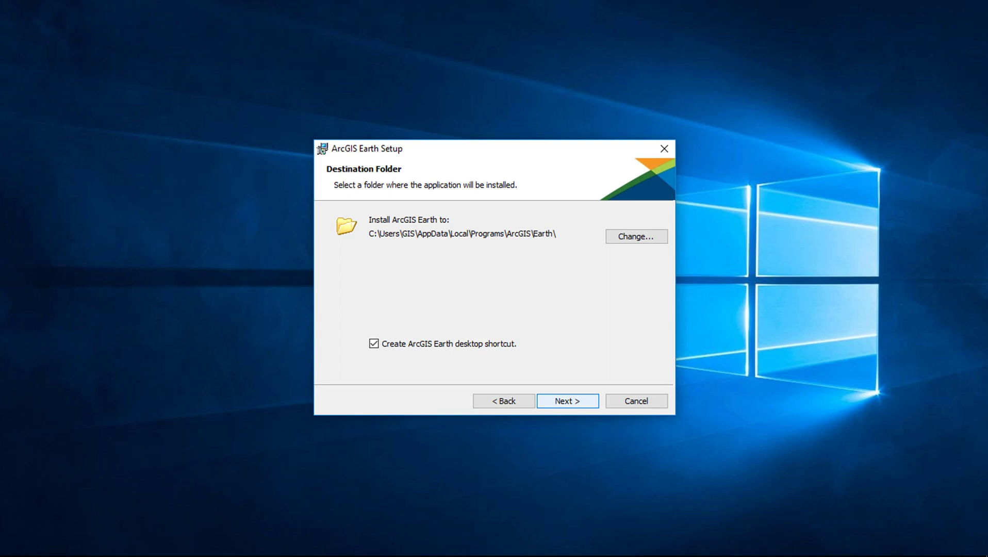
{"action": "key", "text": "Return"}
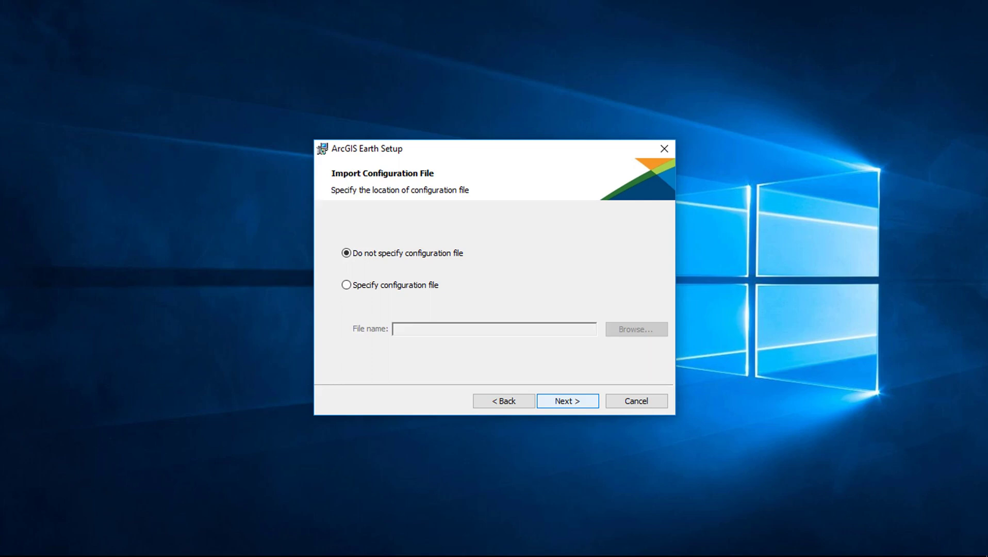
{"action": "key", "text": "Return"}
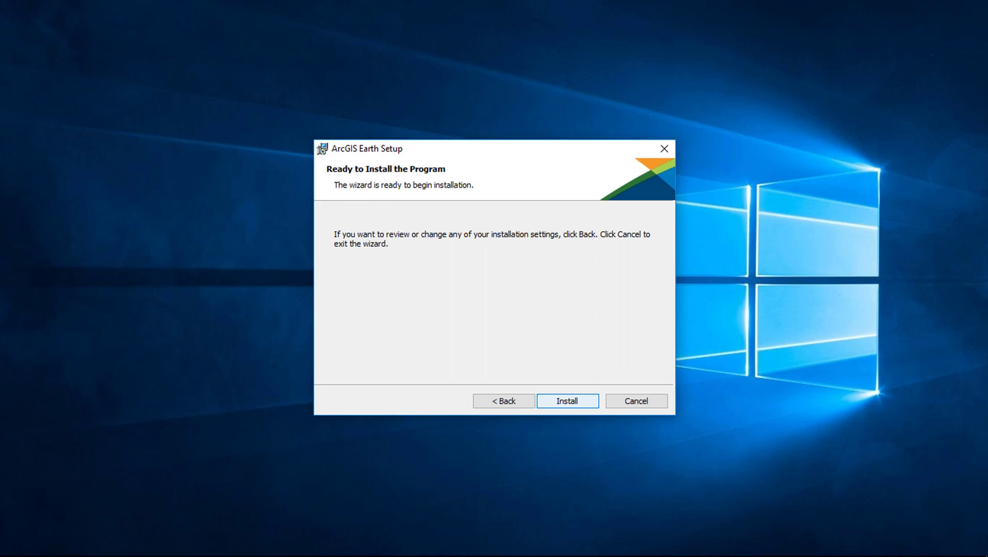
{"action": "key", "text": "Return"}
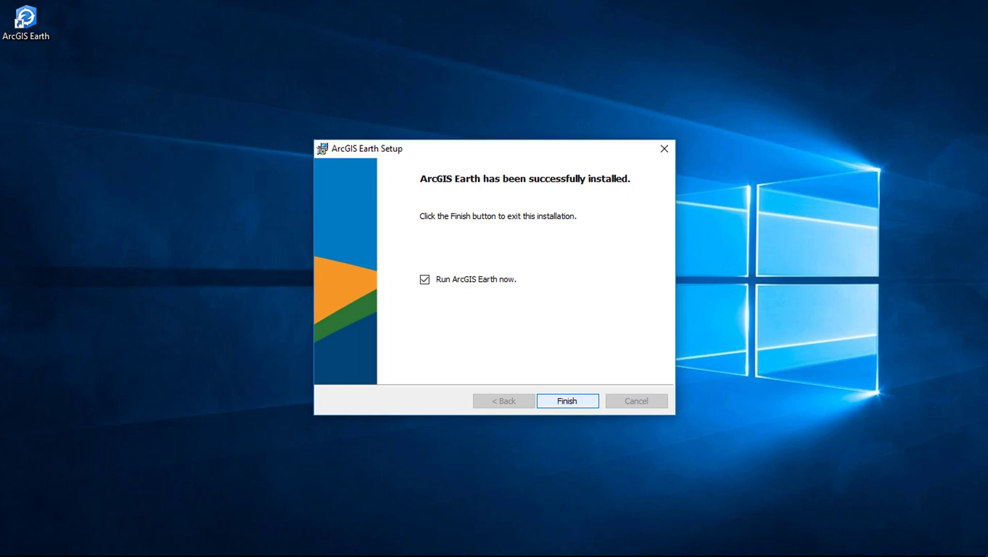
Step: Finish setup with 'Run ArcGIS Earth now' checked to launch ArcGIS Earth
{"action": "key", "text": "Return"}
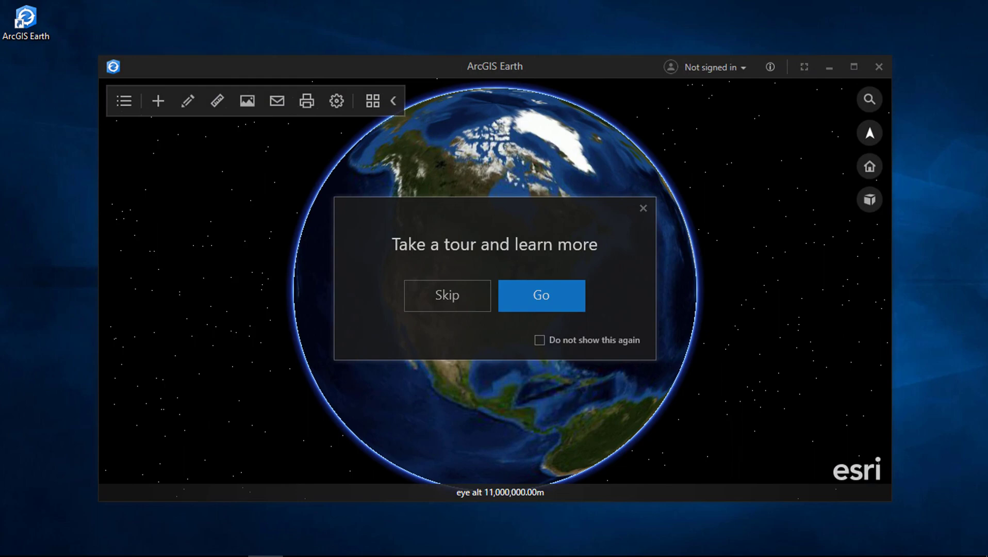
{"action": "left_click", "coordinate": [447, 295]}
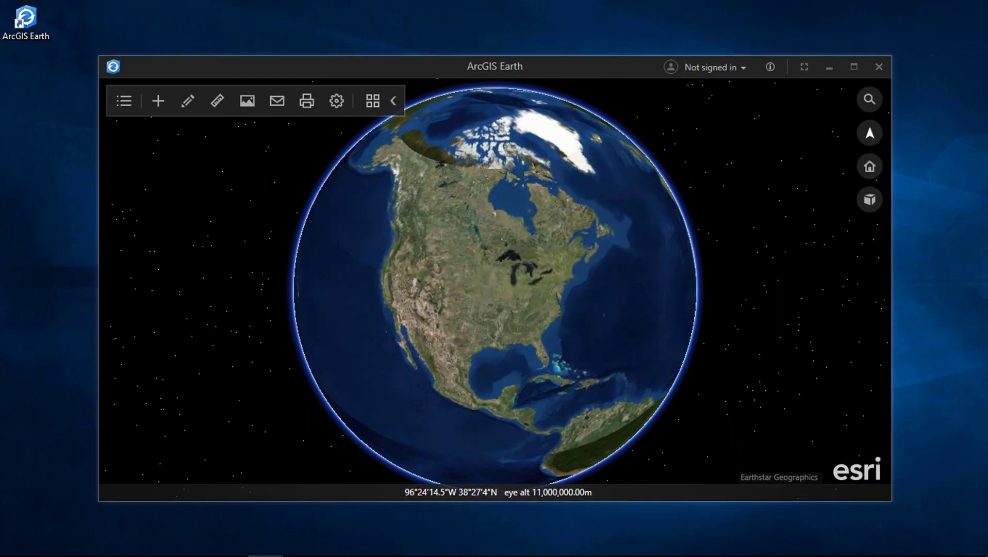